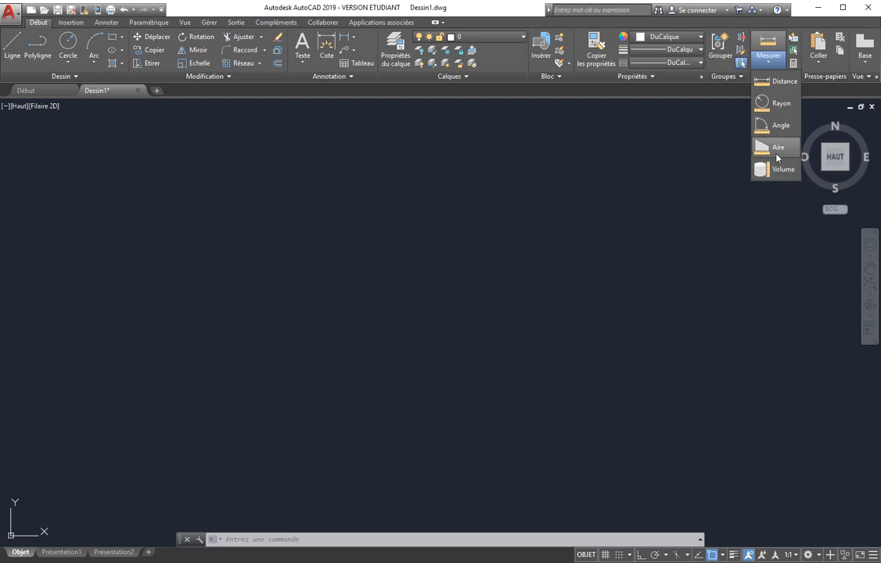
# Draw a closed four-sided shape from straight lines in the middle of the drawing area.
pyautogui.click(14, 49)
pyautogui.click(193, 238)
pyautogui.click(344, 150)
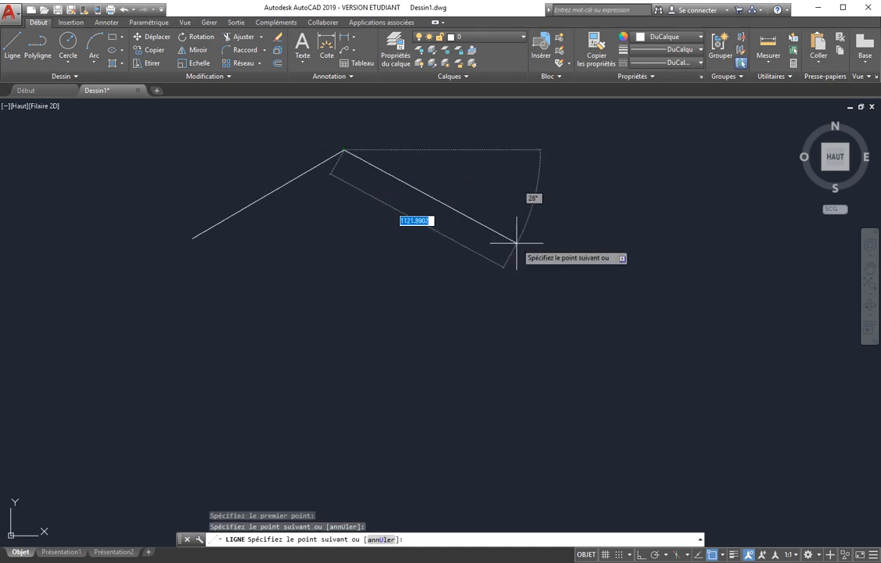
pyautogui.click(516, 243)
pyautogui.click(374, 370)
pyautogui.write('c')
pyautogui.press('Return')
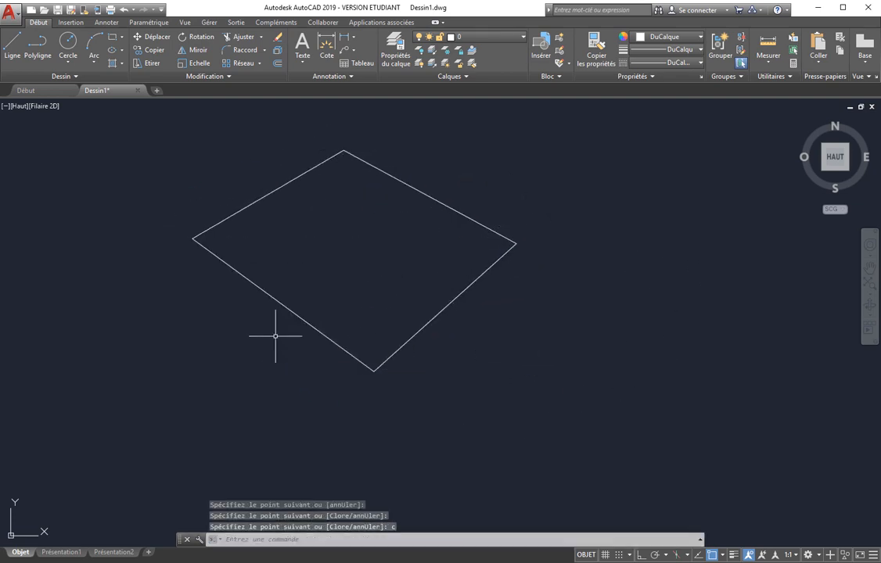
# Measure the area of the four-sided shape by picking its four corners in order.
pyautogui.click(766, 62)
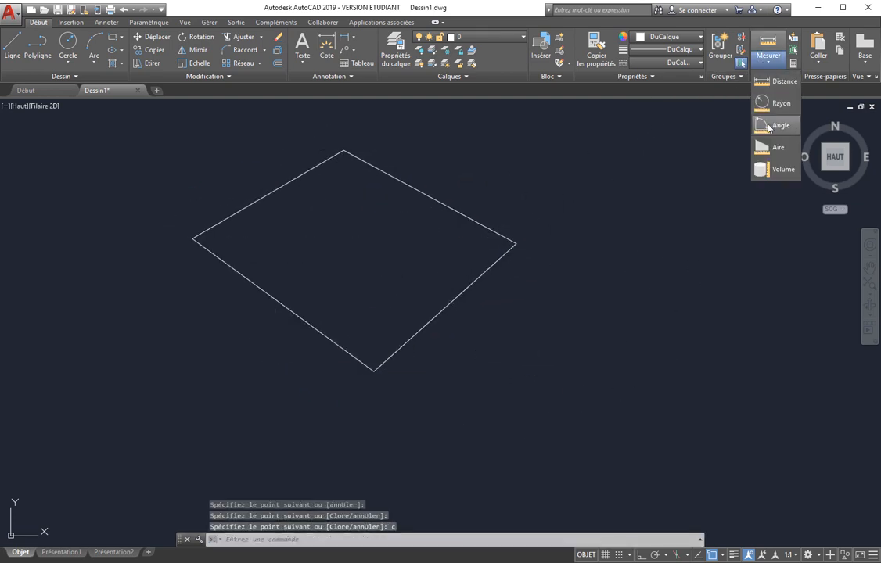
pyautogui.click(762, 147)
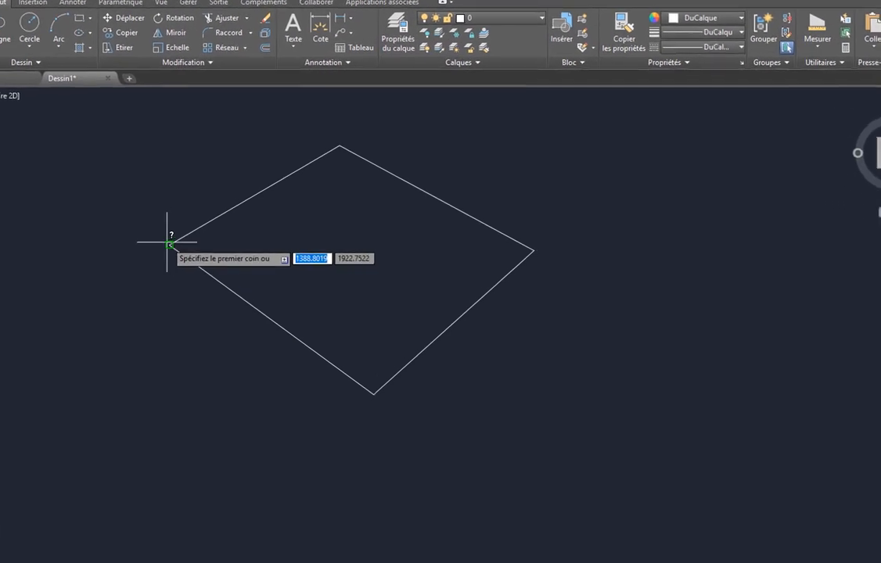
pyautogui.click(192, 238)
pyautogui.click(337, 142)
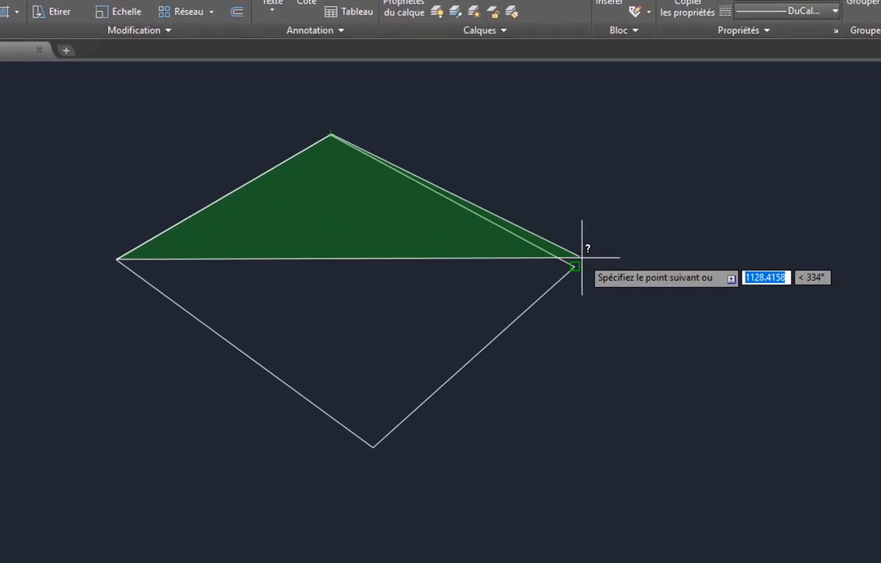
pyautogui.click(548, 256)
pyautogui.click(374, 448)
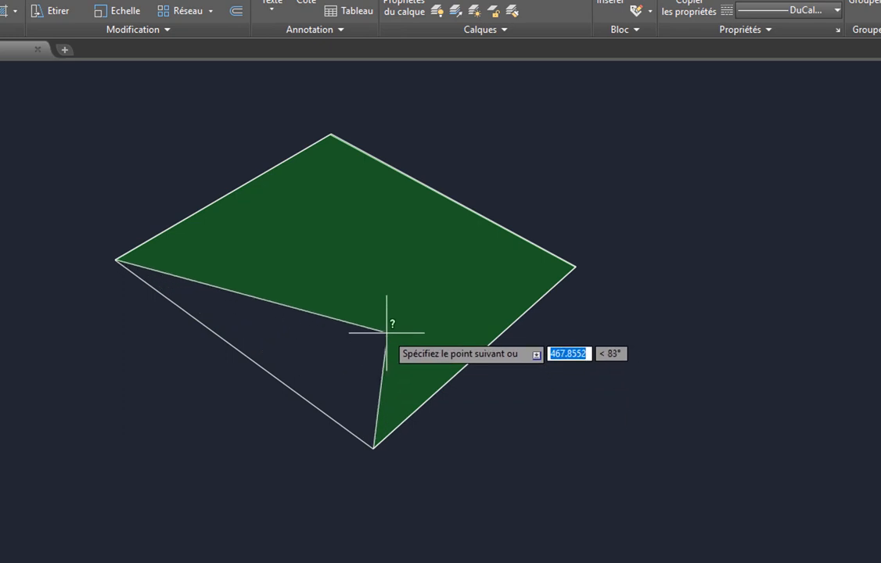
pyautogui.press('Return')
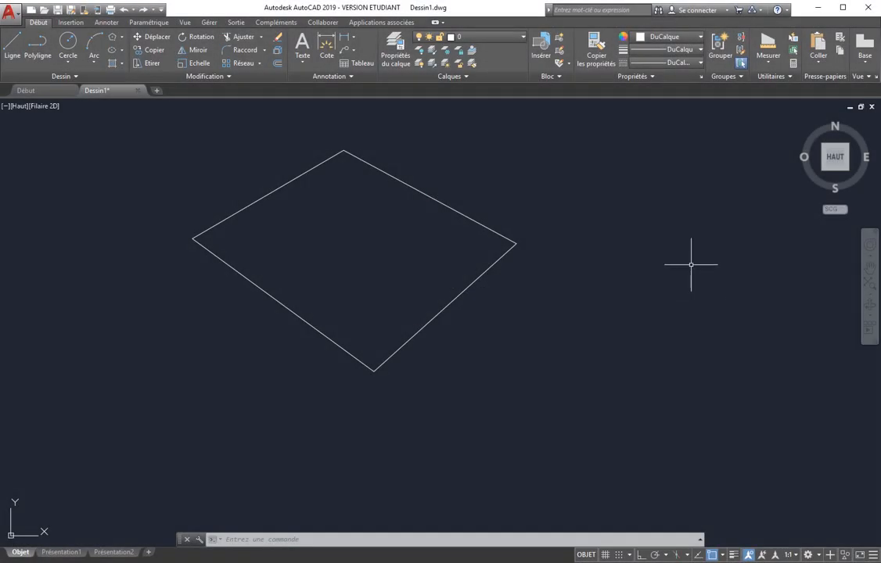
# Draw a horizontal rectangle to the right of the four-sided shape.
pyautogui.click(122, 38)
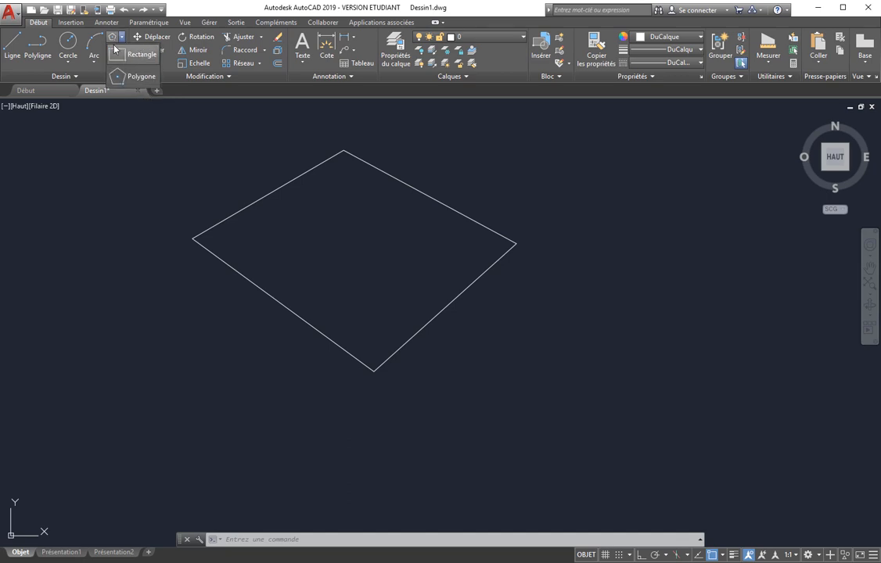
pyautogui.click(126, 55)
pyautogui.click(603, 213)
pyautogui.click(721, 271)
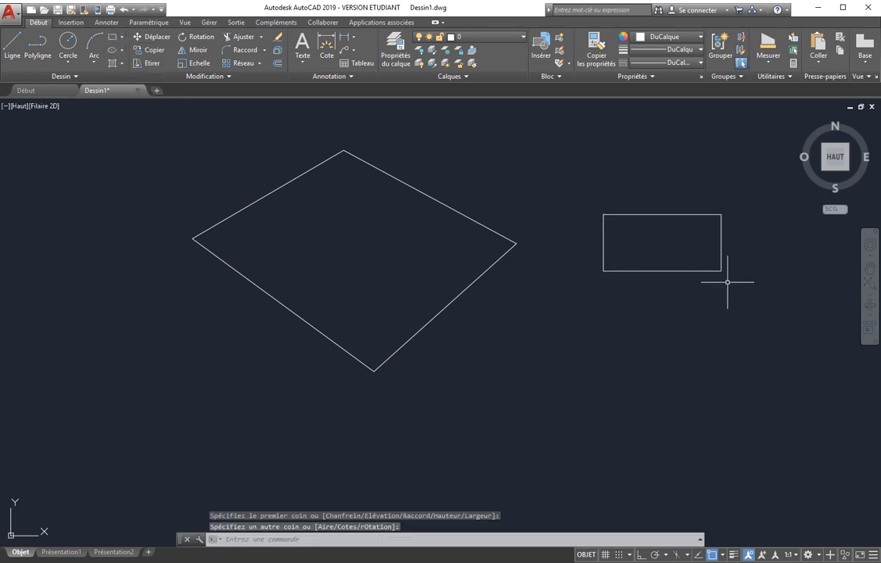
# Select the rectangle to check whether it is a single object, and clear the selection.
pyautogui.click(714, 249)
pyautogui.press('Escape')
pyautogui.click(724, 248)
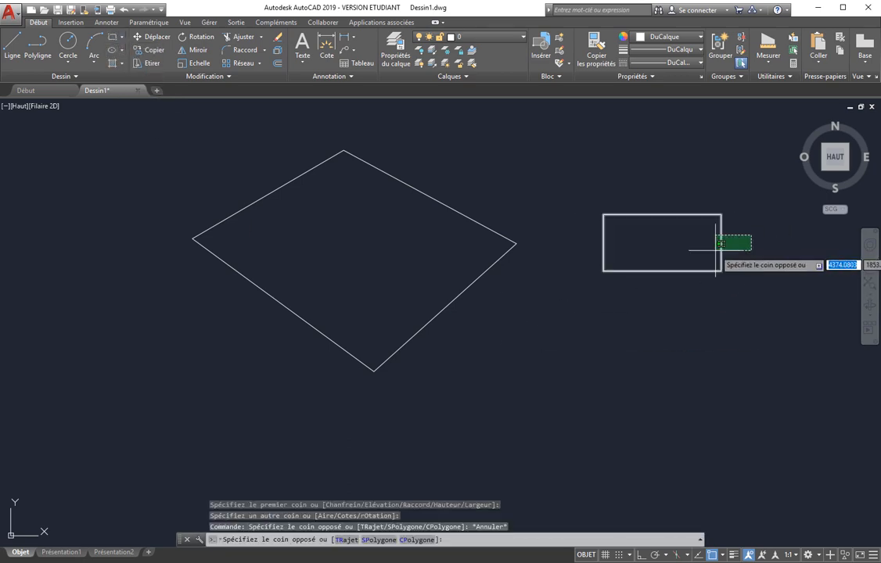
pyautogui.click(720, 214)
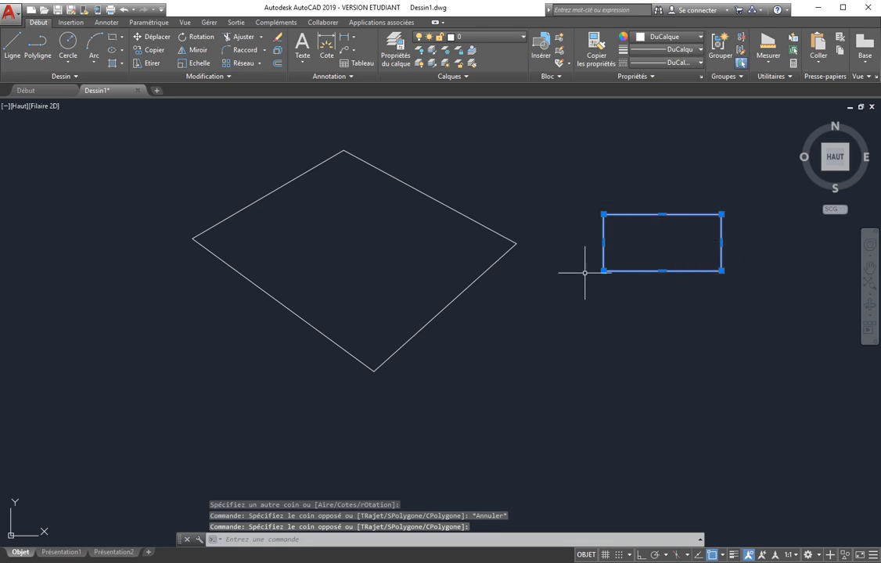
pyautogui.press('Escape')
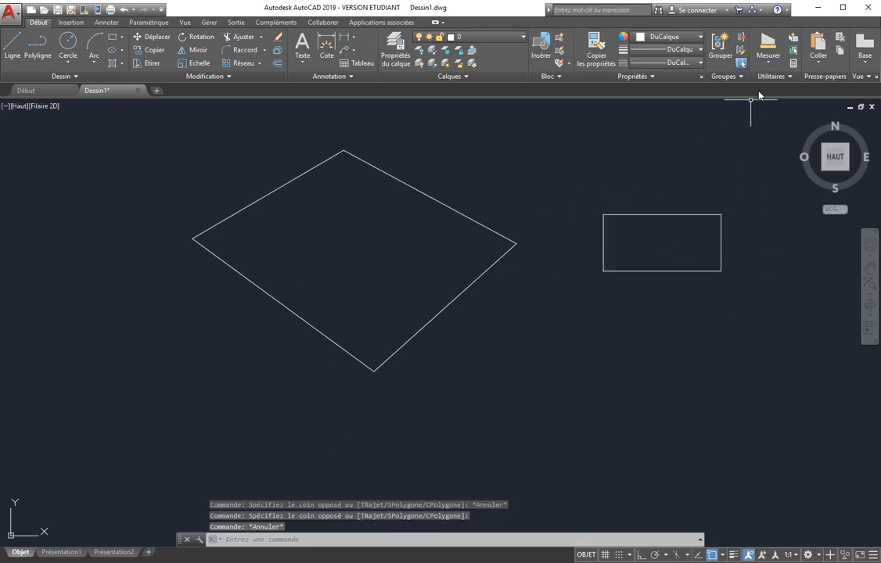
# Measure the rectangle's area using the Object option.
pyautogui.click(768, 52)
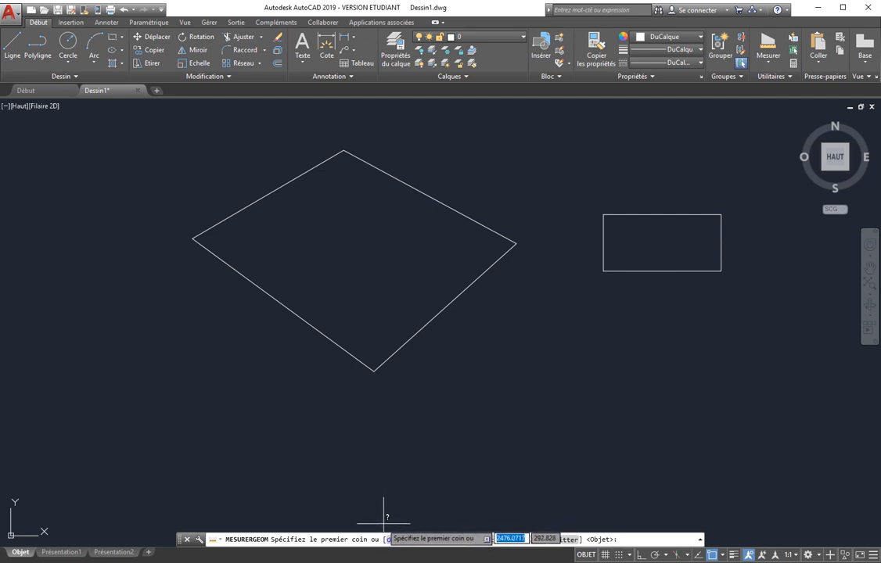
pyautogui.write('o')
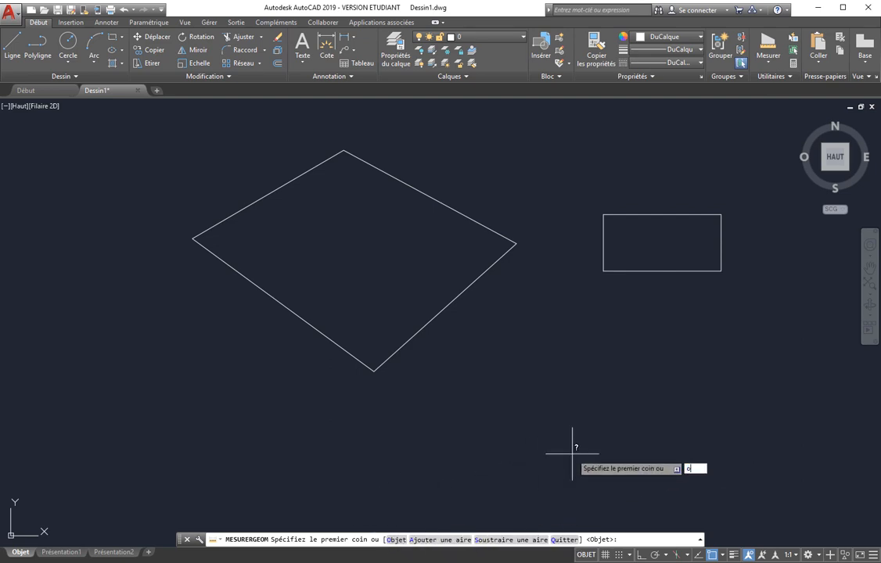
pyautogui.press('Return')
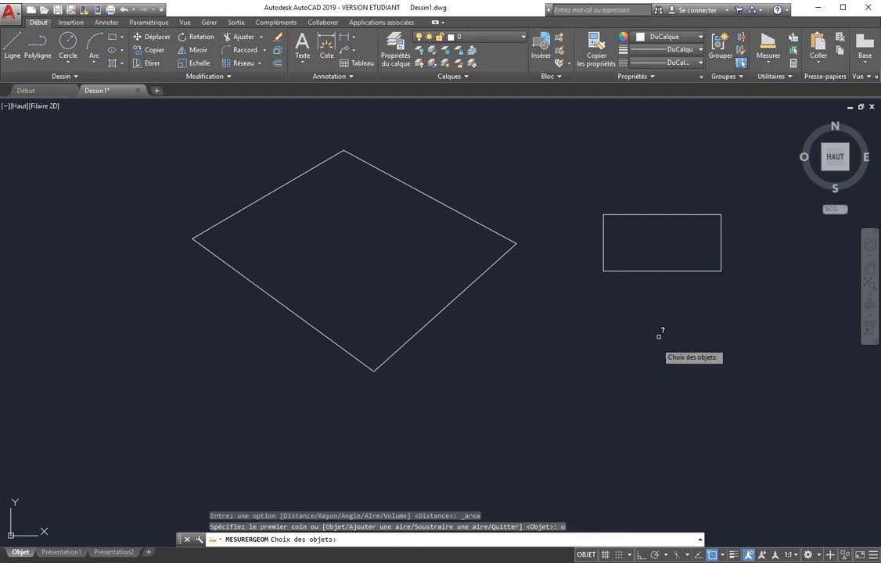
pyautogui.click(667, 270)
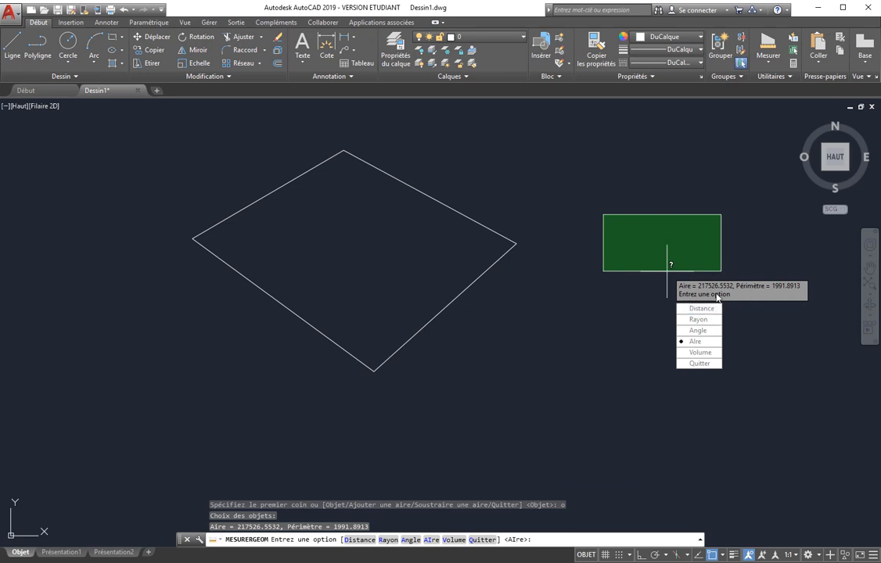
pyautogui.press('Return')
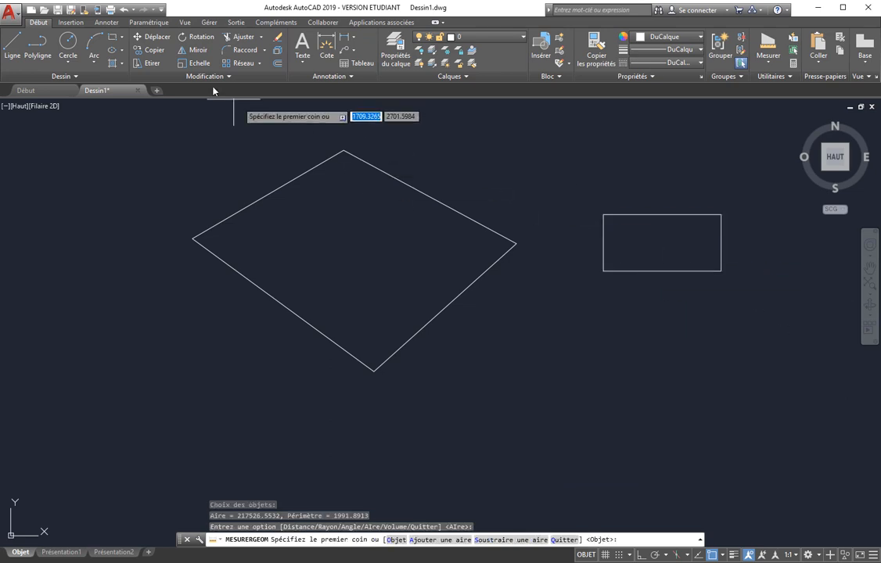
# Draw a 7-sided polygon inscribed in a circle, below the rectangle and the four-sided shape.
pyautogui.click(122, 38)
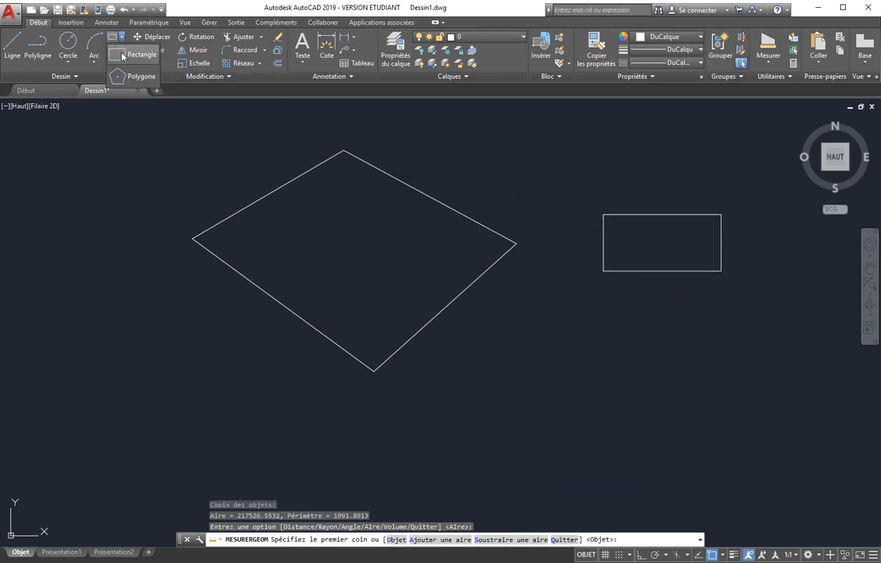
pyautogui.click(115, 68)
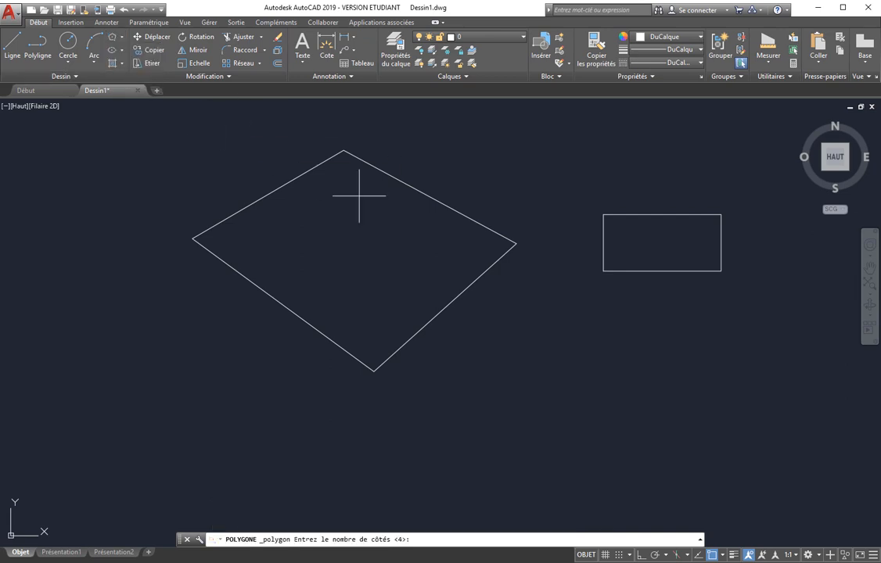
pyautogui.write('7')
pyautogui.press('Return')
pyautogui.click(556, 388)
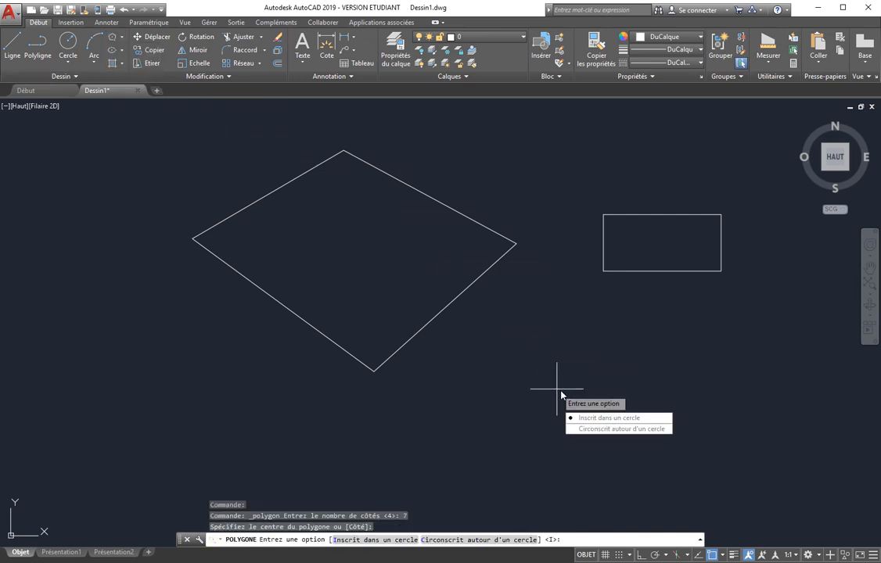
pyautogui.press('Down')
pyautogui.press('Return')
pyautogui.click(627, 376)
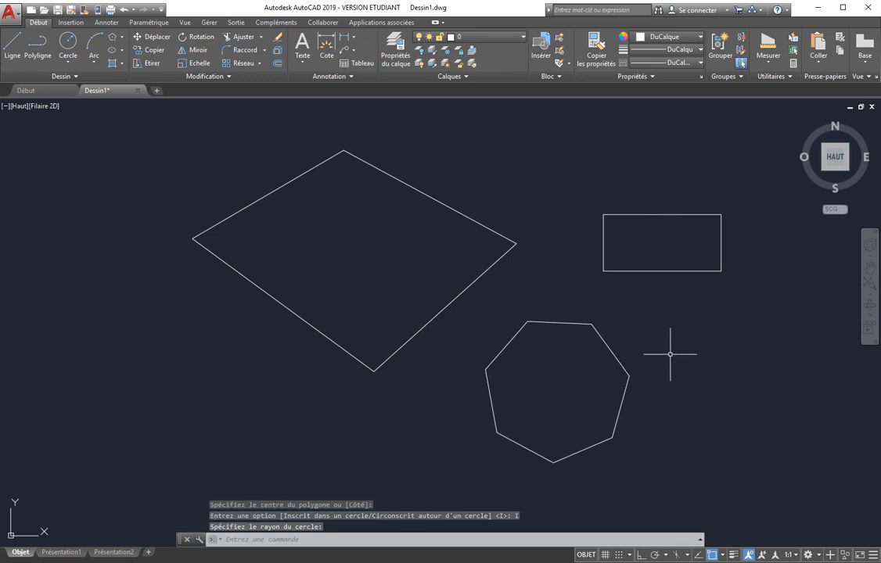
# Measure the area of the 7-sided polygon using the Object option.
pyautogui.click(768, 46)
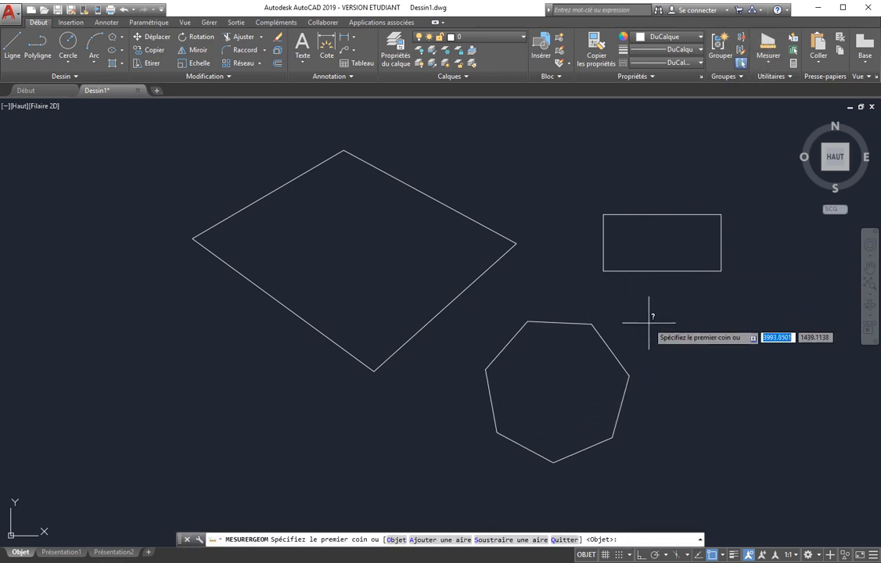
pyautogui.write('o')
pyautogui.press('Return')
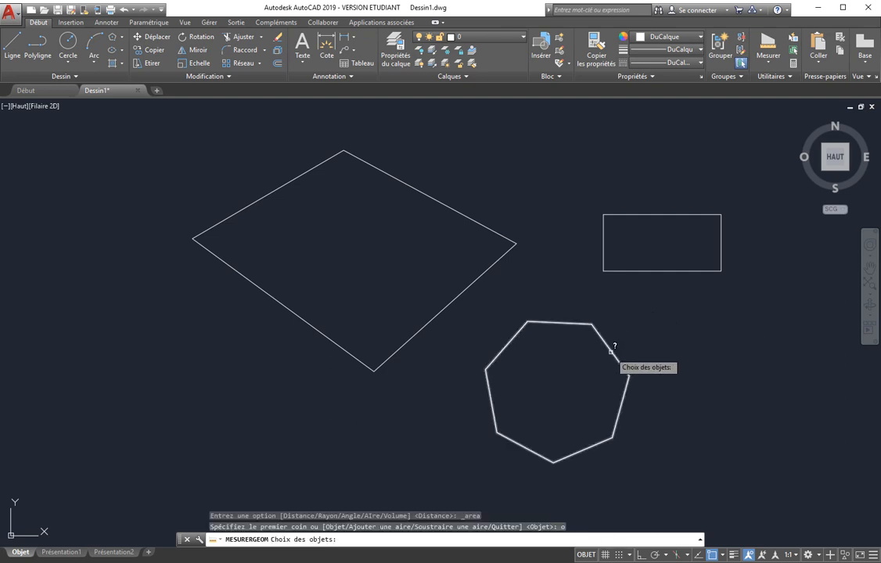
pyautogui.click(611, 350)
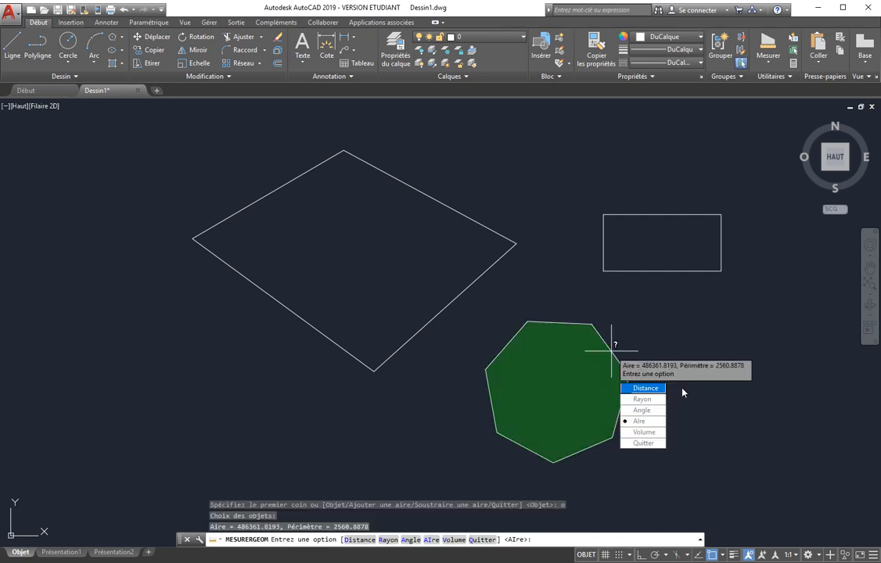
pyautogui.press('Return')
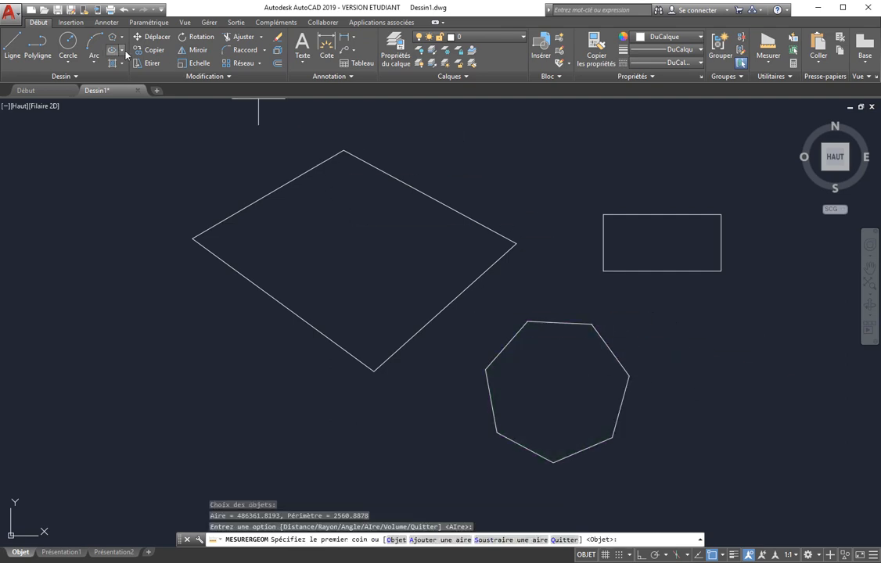
# Draw a circle by centre and radius below and to the left of the four-sided shape.
pyautogui.click(69, 43)
pyautogui.click(184, 410)
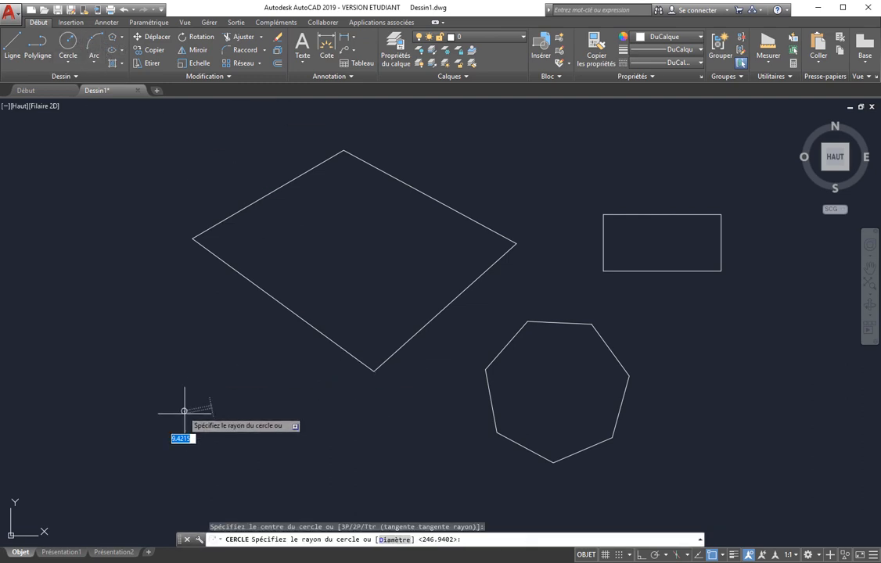
pyautogui.click(240, 436)
# Measure the circle's area using the Object option.
pyautogui.click(769, 47)
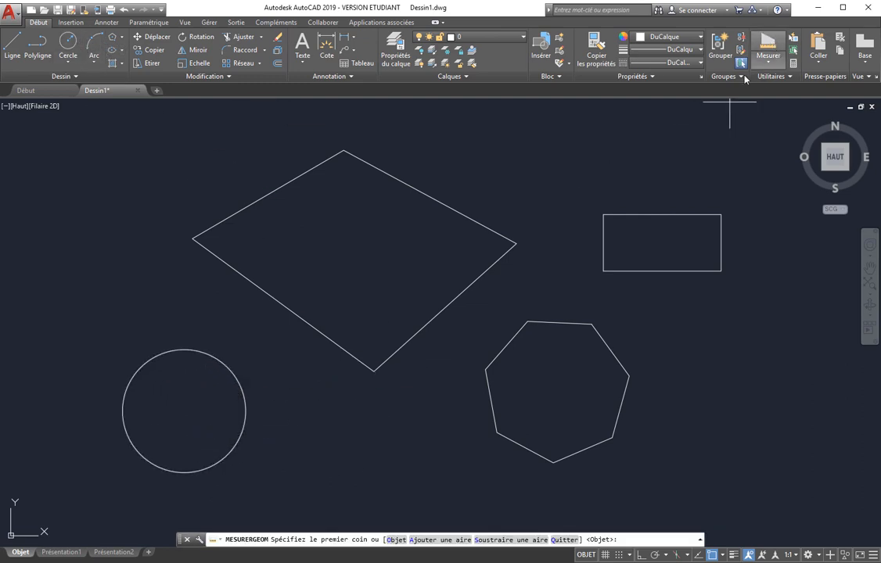
pyautogui.write('o')
pyautogui.press('Return')
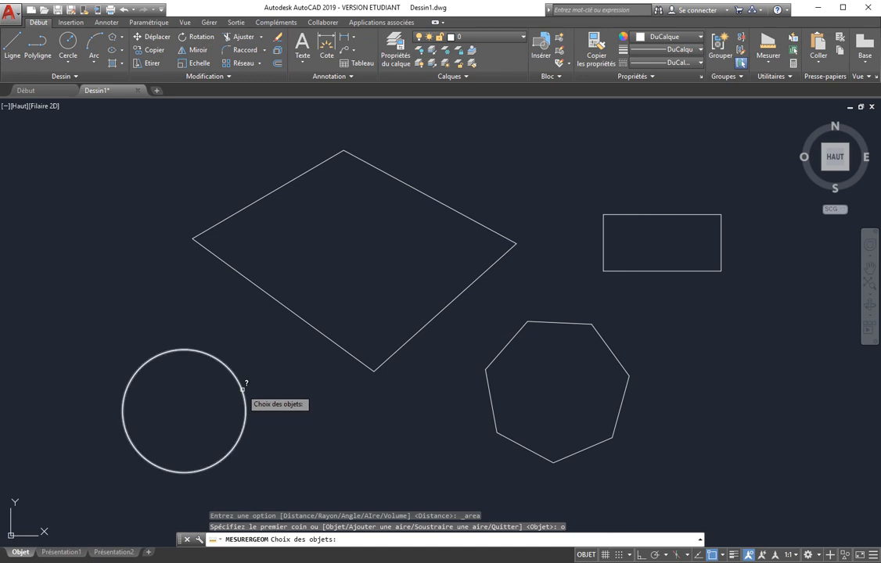
pyautogui.click(244, 385)
pyautogui.press('Return')
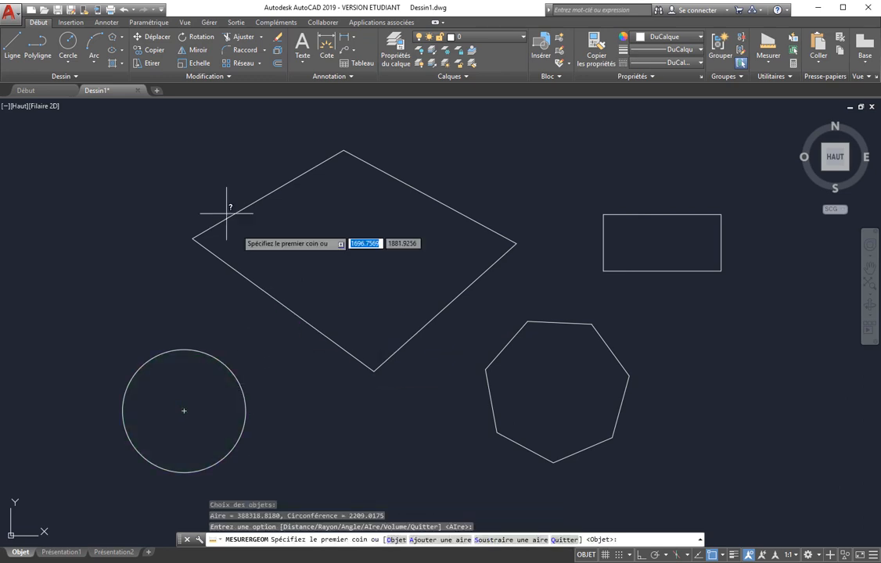
# Draw a wide, flat ellipse from its centre, above the circle and left of the four-sided shape.
pyautogui.click(112, 62)
pyautogui.click(96, 272)
pyautogui.click(162, 271)
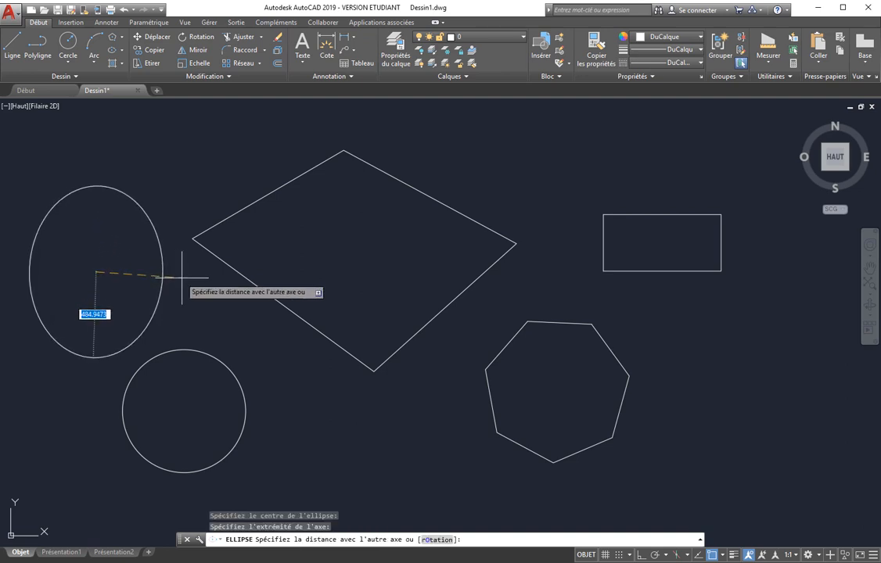
pyautogui.click(129, 279)
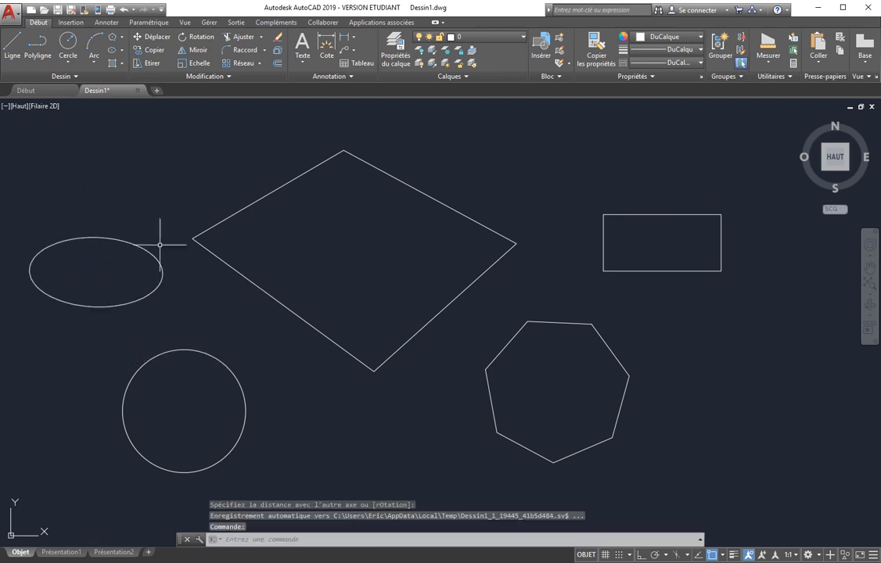
# Measure the ellipse's area using the Object option.
pyautogui.click(768, 44)
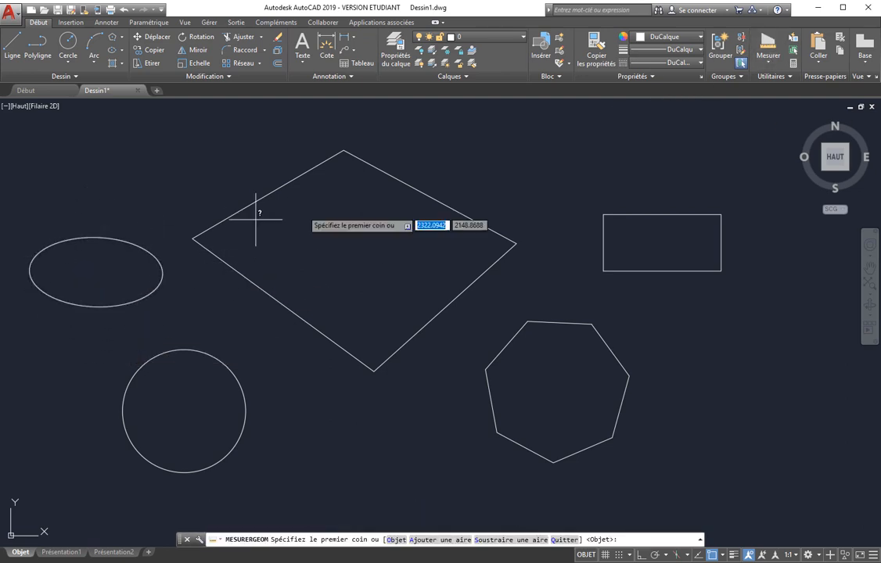
pyautogui.write('o')
pyautogui.press('Return')
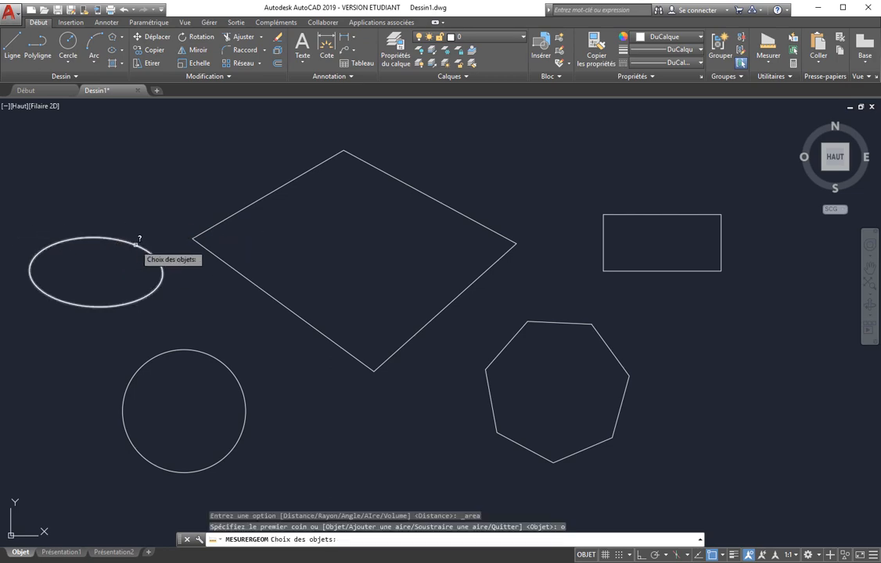
pyautogui.click(135, 243)
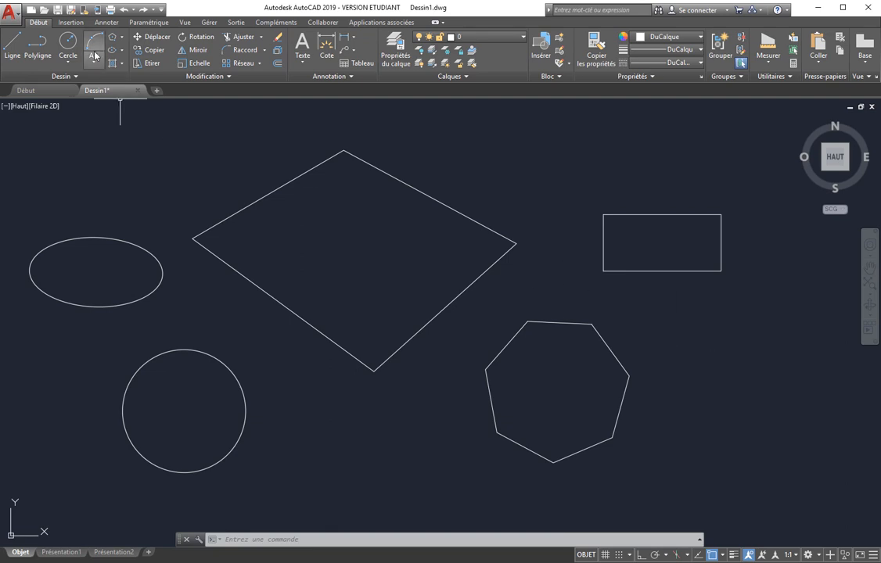
# Move the ellipse up and to the right so it overlaps the left corner of the four-sided shape.
pyautogui.click(152, 37)
pyautogui.click(145, 188)
pyautogui.click(110, 260)
pyautogui.press('Return')
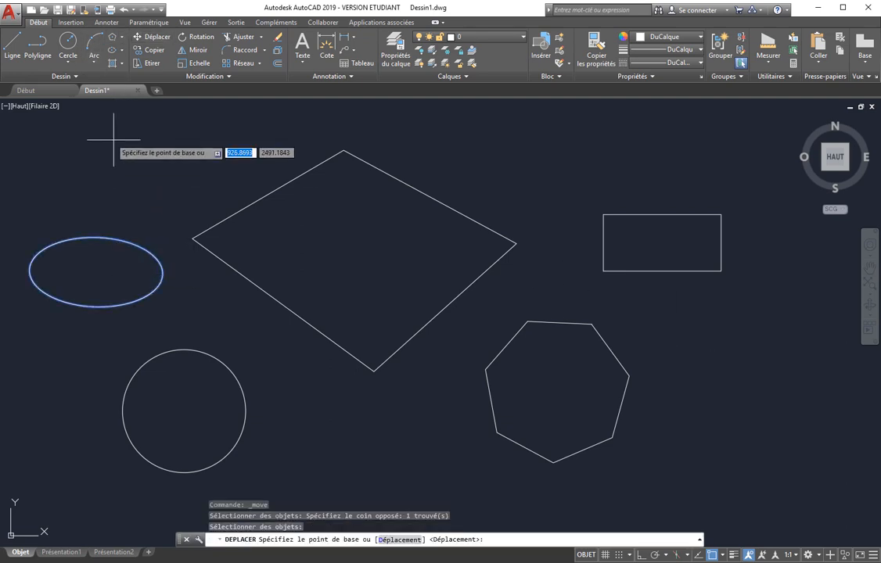
pyautogui.click(123, 146)
pyautogui.click(181, 121)
# Move the heptagon up and to the left so it overlaps the right corner of the four-sided shape.
pyautogui.press('Return')
pyautogui.click(619, 307)
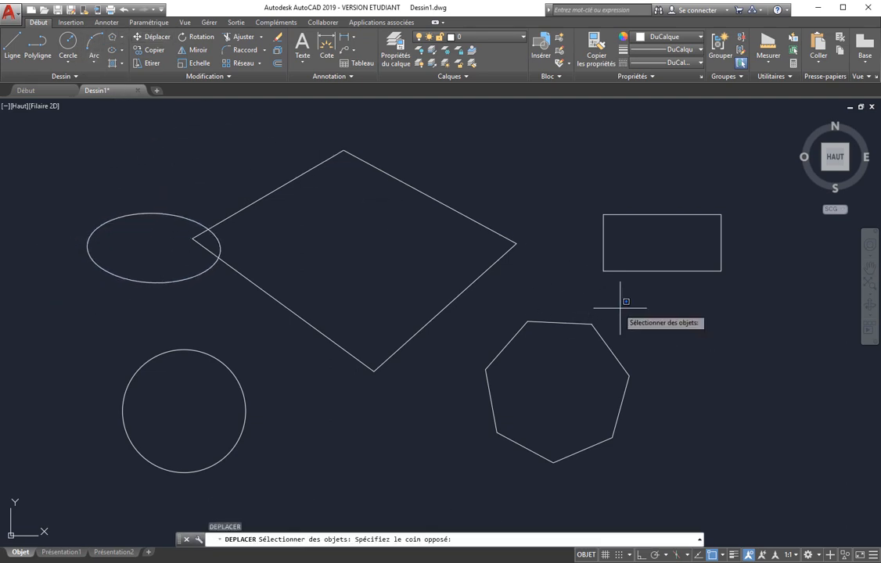
pyautogui.click(573, 344)
pyautogui.click(545, 410)
pyautogui.click(540, 396)
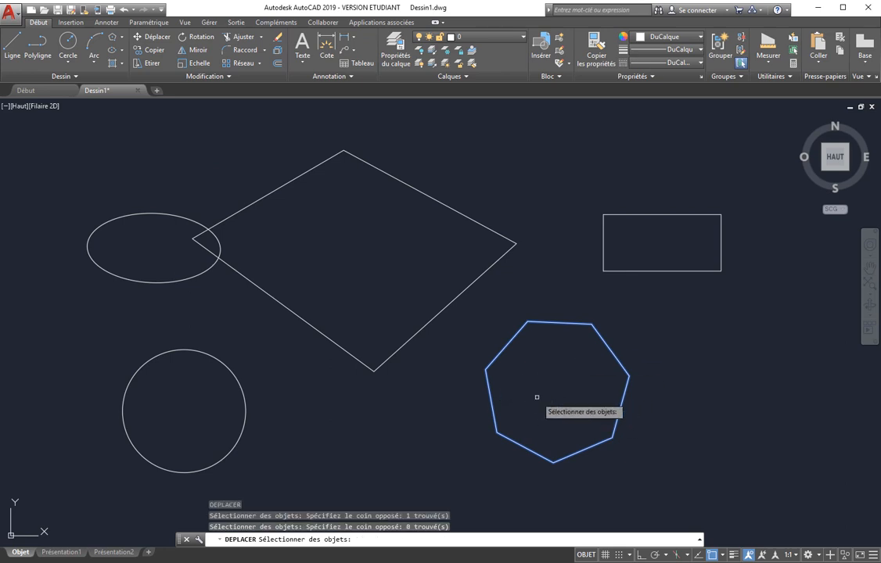
pyautogui.press('Return')
pyautogui.click(548, 403)
pyautogui.click(507, 301)
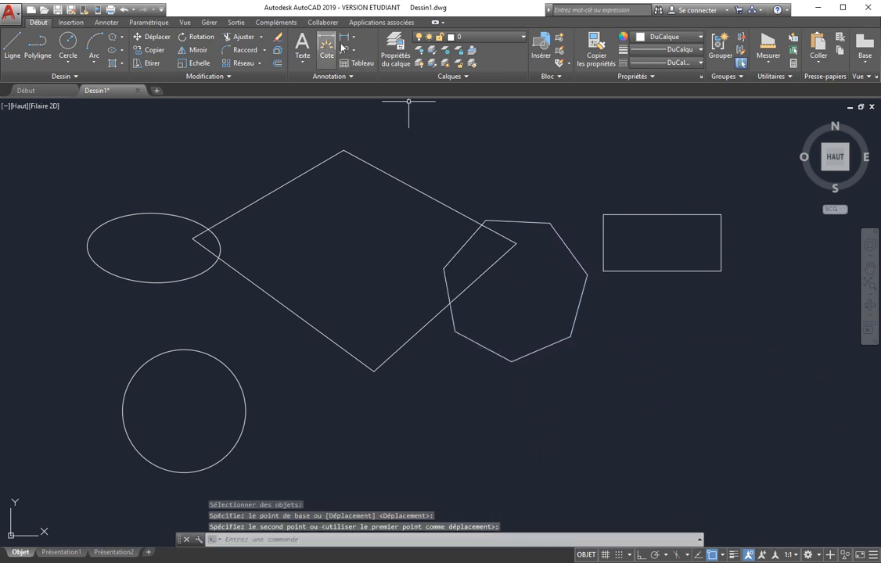
# Trim the overlap between the ellipse and the four-sided shape, using the ellipse, quadrilateral and heptagon as cutting edges.
pyautogui.click(236, 37)
pyautogui.click(516, 181)
pyautogui.click(407, 329)
pyautogui.click(212, 178)
pyautogui.click(159, 291)
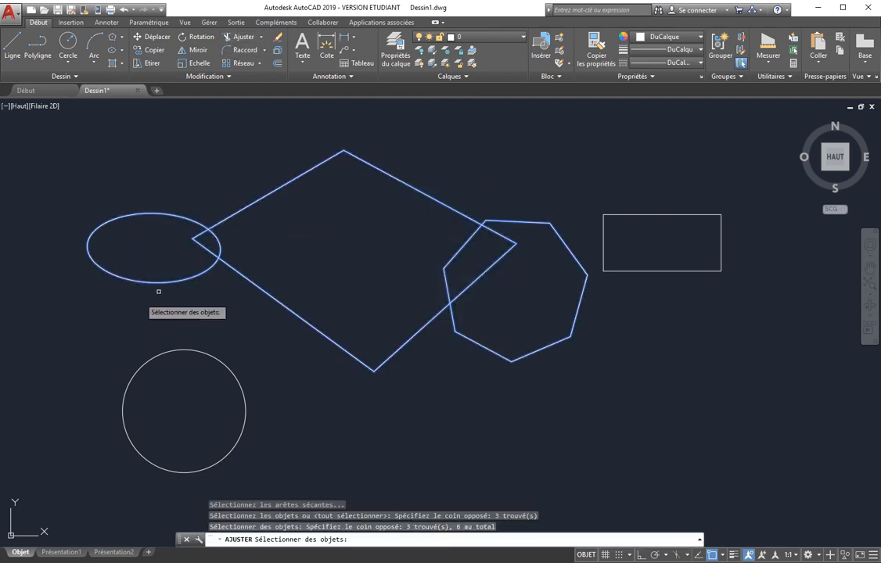
pyautogui.press('Return')
pyautogui.click(243, 243)
pyautogui.click(174, 258)
pyautogui.click(205, 240)
pyautogui.click(206, 240)
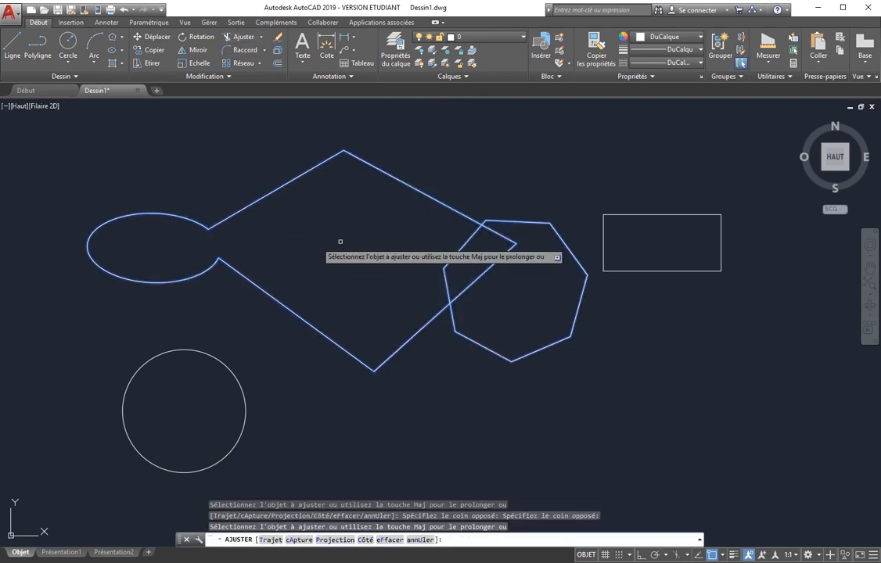
# Trim away the overlapping segments where the heptagon crosses the quadrilateral's right corner.
pyautogui.click(519, 258)
pyautogui.click(472, 236)
pyautogui.press('Return')
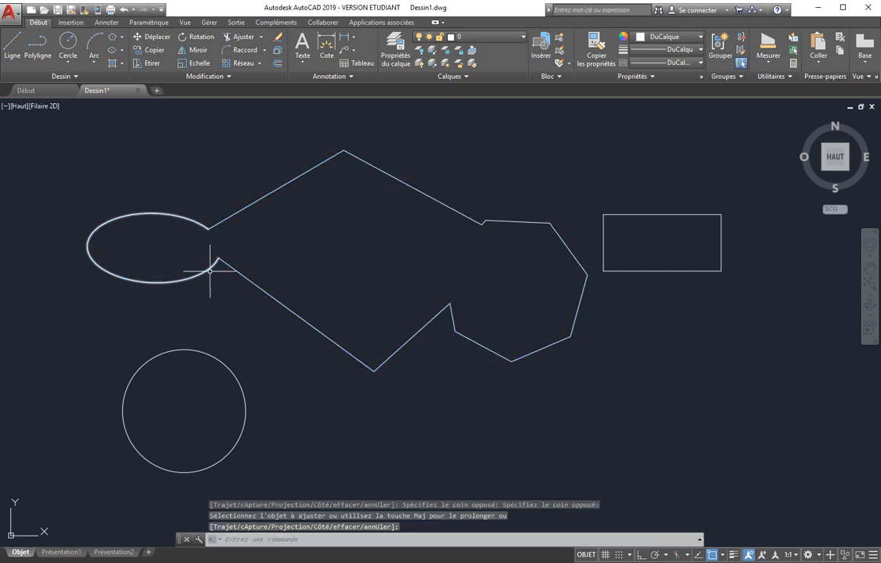
# Select the trimmed outline's pieces one after another to check whether they are separate objects, then clear the selection.
pyautogui.click(466, 160)
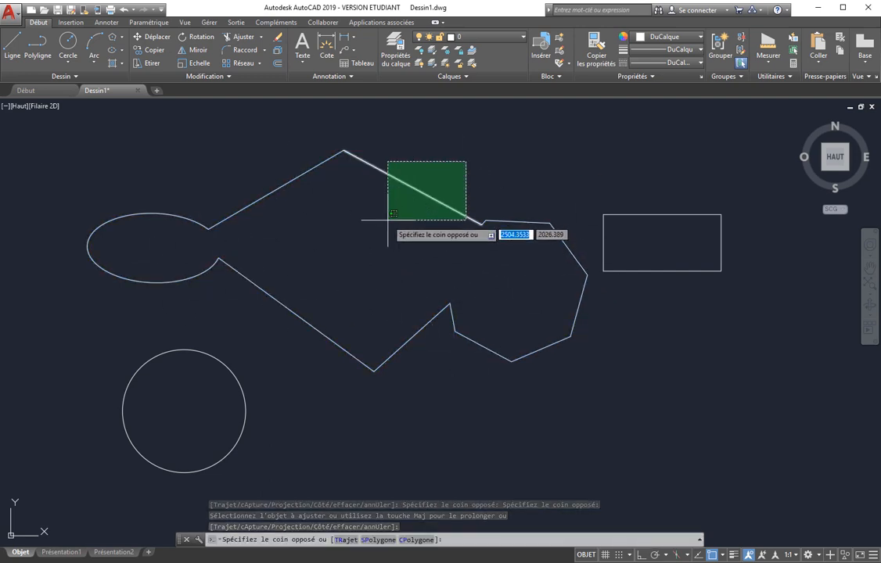
pyautogui.click(389, 225)
pyautogui.click(335, 175)
pyautogui.click(252, 180)
pyautogui.click(206, 203)
pyautogui.click(183, 228)
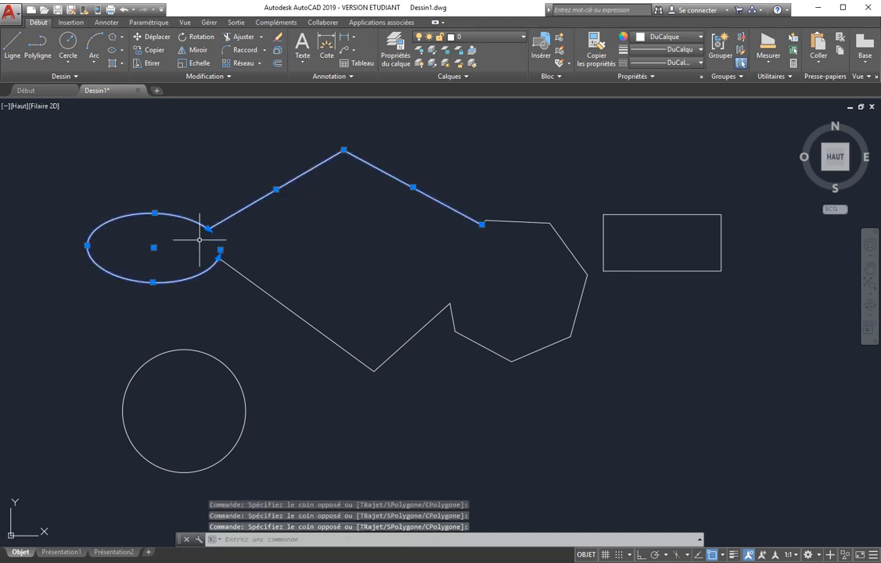
pyautogui.click(283, 279)
pyautogui.click(248, 315)
pyautogui.press('Escape')
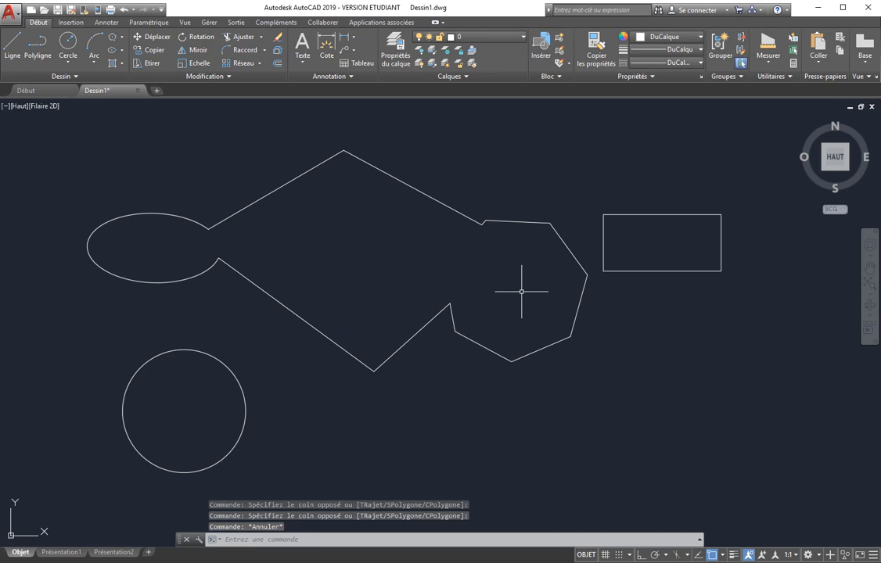
# Create a region from all the pieces of the combined outline formed by the ellipse, quadrilateral and heptagon.
pyautogui.click(69, 77)
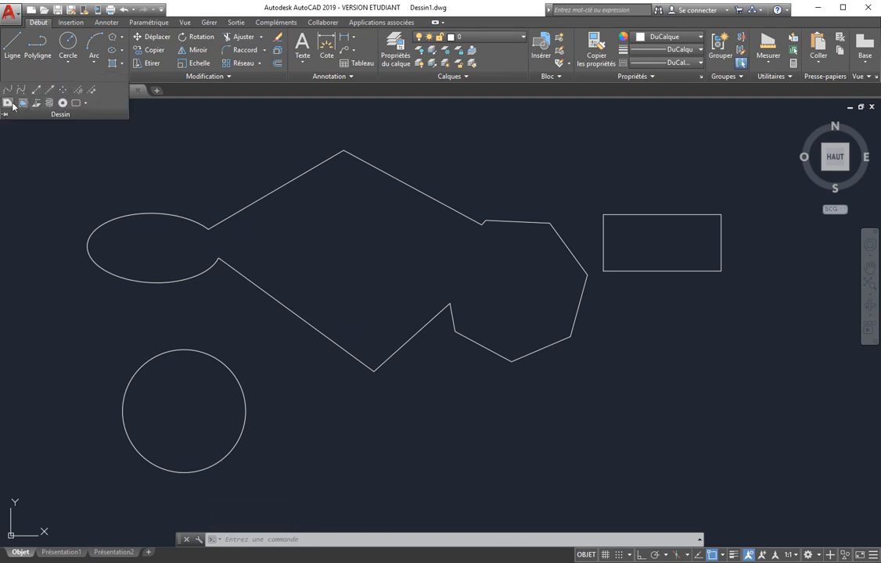
pyautogui.click(7, 102)
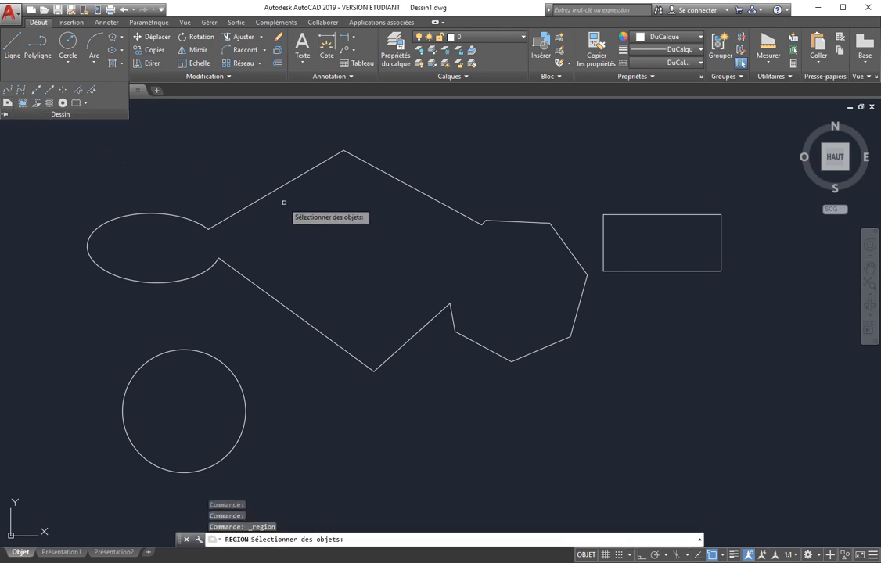
pyautogui.click(410, 137)
pyautogui.click(317, 168)
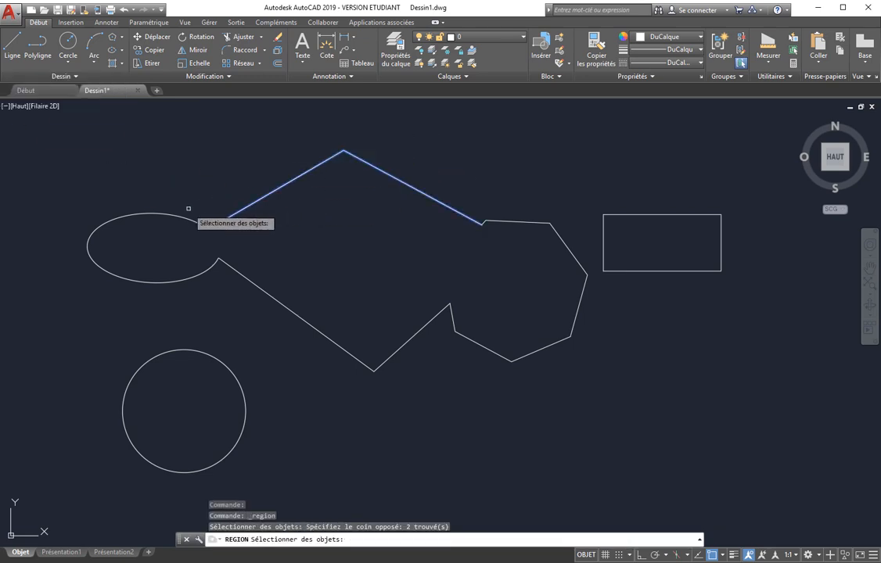
pyautogui.click(212, 263)
pyautogui.click(311, 269)
pyautogui.click(279, 321)
pyautogui.click(493, 290)
pyautogui.click(437, 321)
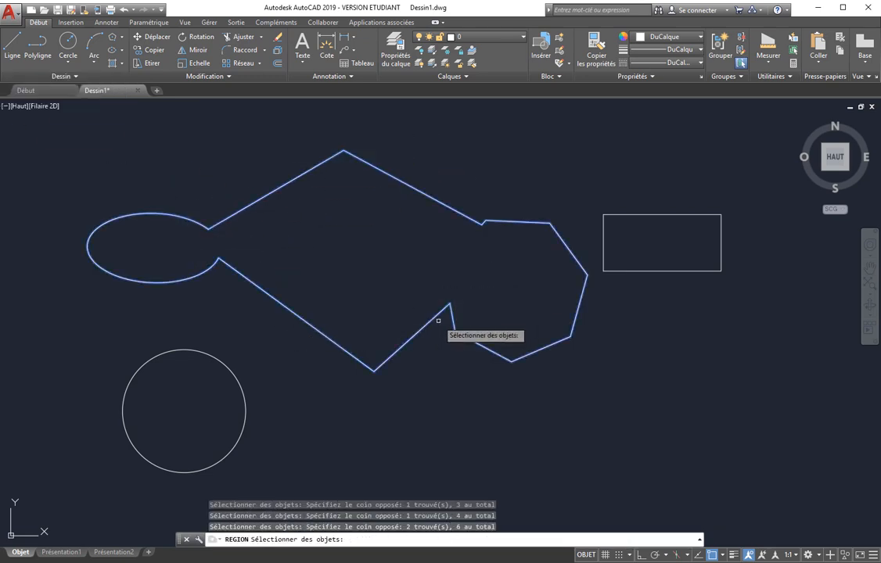
pyautogui.press('Return')
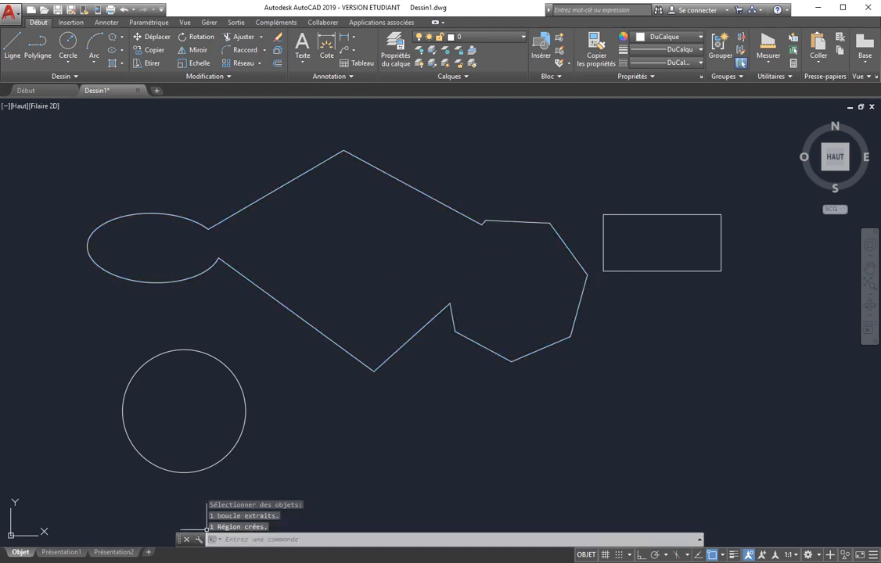
# Select the new region through its lower-left edge to check that it is a single object, then deselect it.
pyautogui.click(344, 309)
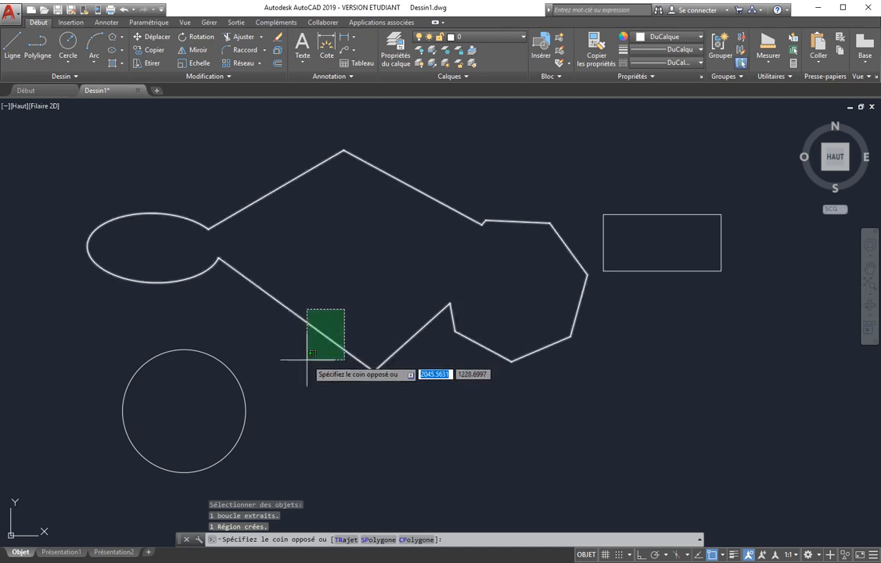
pyautogui.click(307, 352)
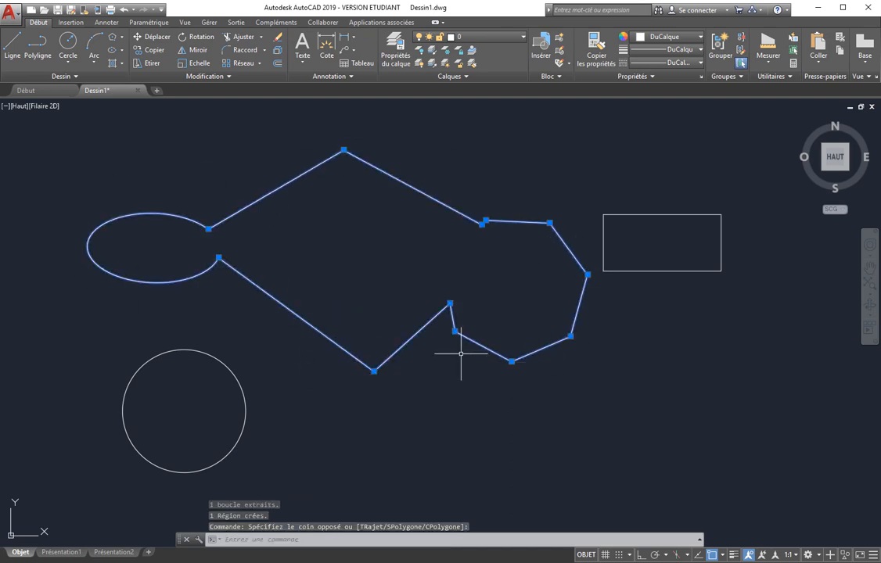
pyautogui.press('Escape')
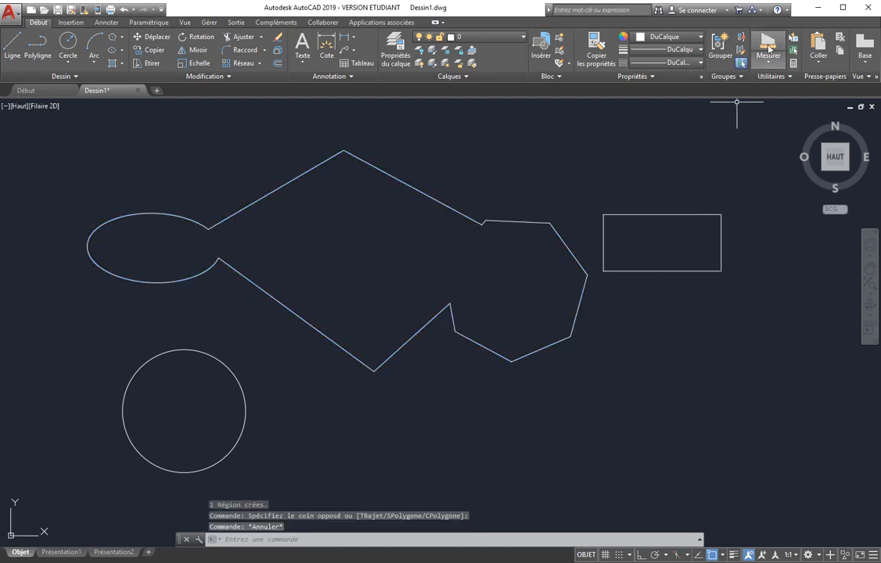
# Measure the combined region's area using the Object option.
pyautogui.click(766, 47)
pyautogui.write('o')
pyautogui.press('Return')
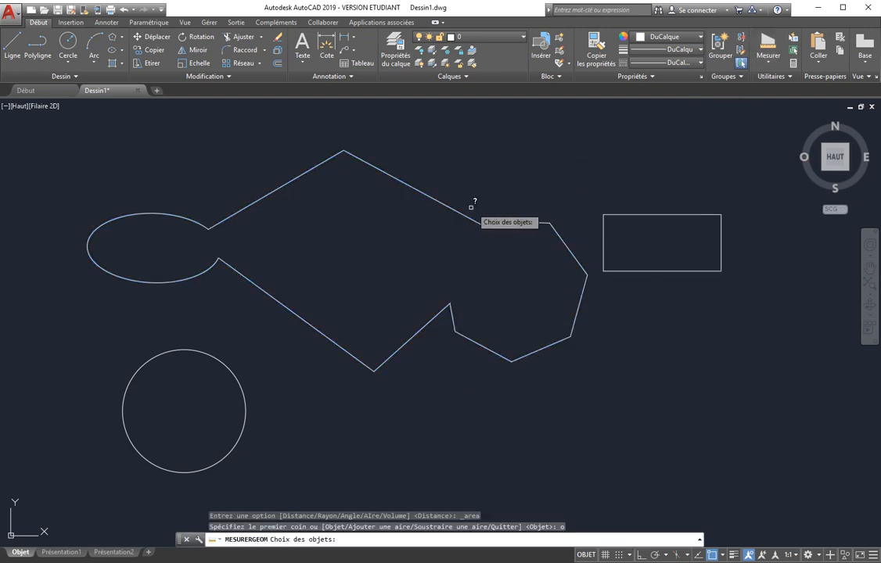
pyautogui.click(463, 212)
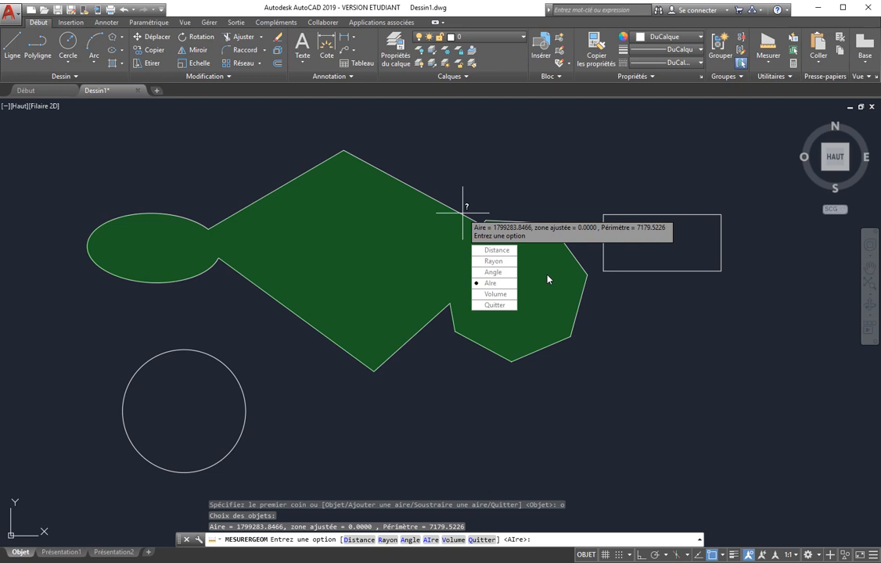
pyautogui.press('Escape')
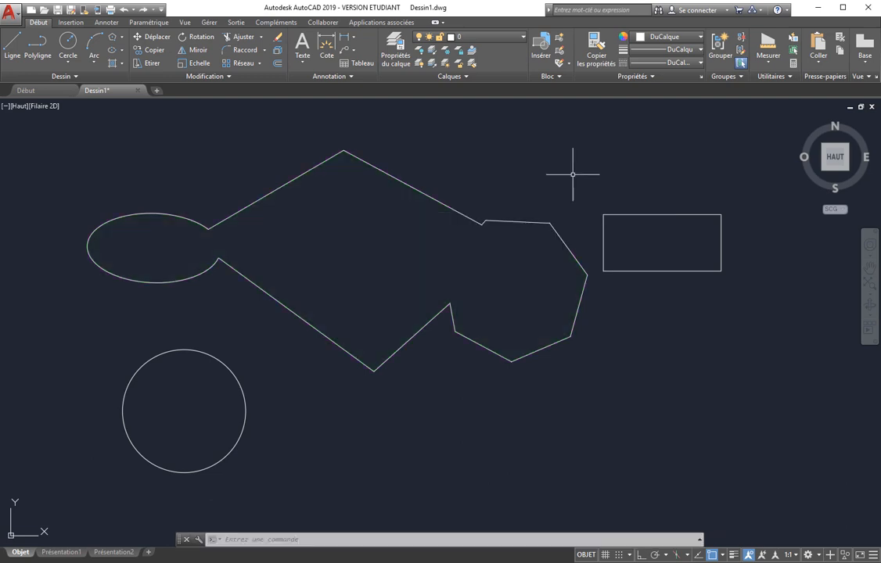
# Select the combined region through its upper-right edge to inspect it again, then clear the selection.
pyautogui.click(515, 181)
pyautogui.click(455, 220)
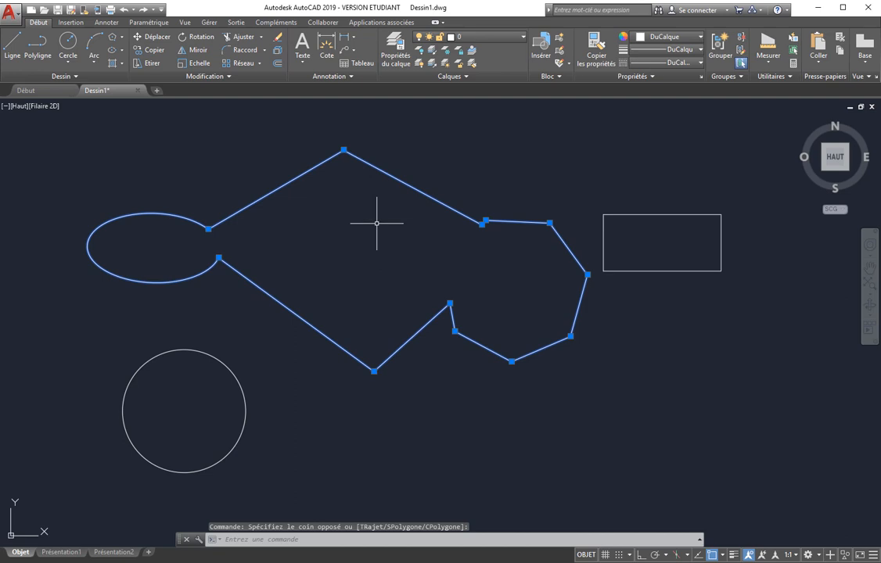
pyautogui.press('Escape')
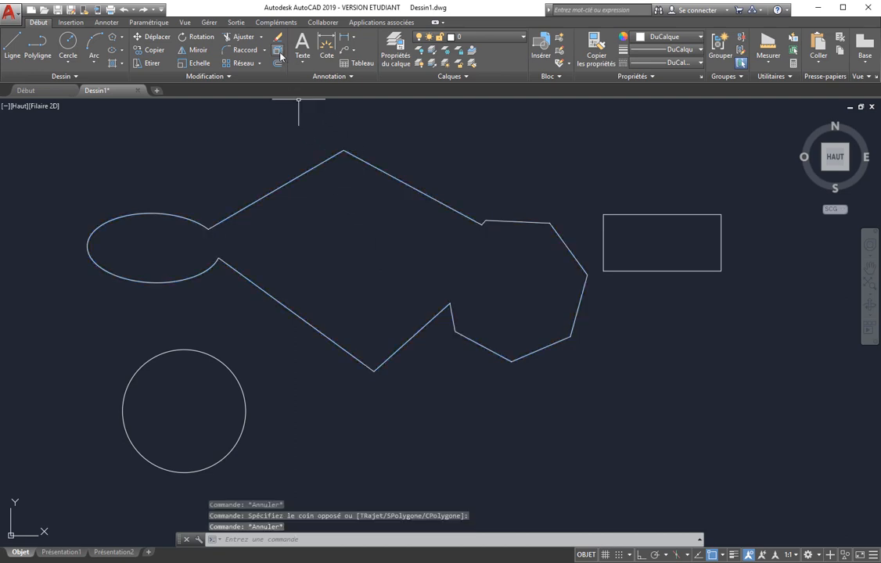
# Explode the combined region into individual objects.
pyautogui.click(279, 52)
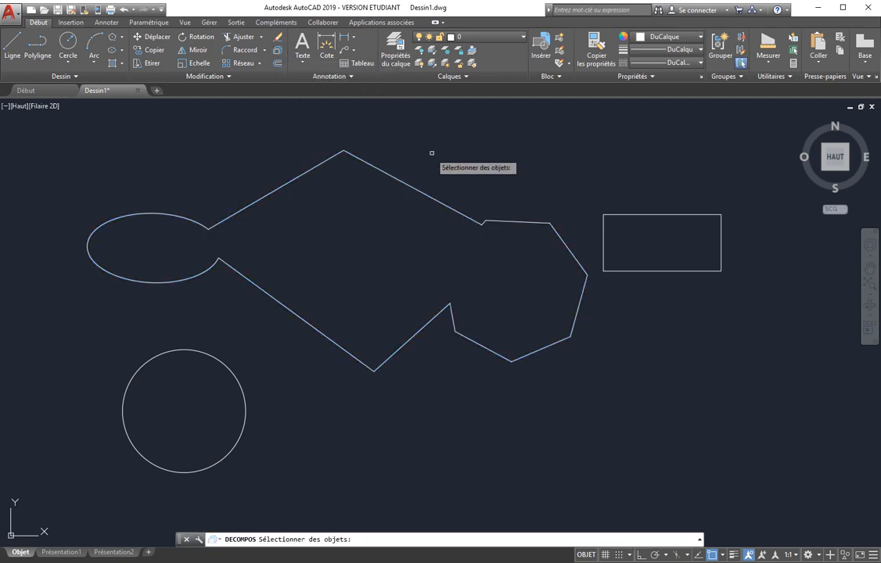
pyautogui.click(437, 154)
pyautogui.click(387, 189)
pyautogui.press('Return')
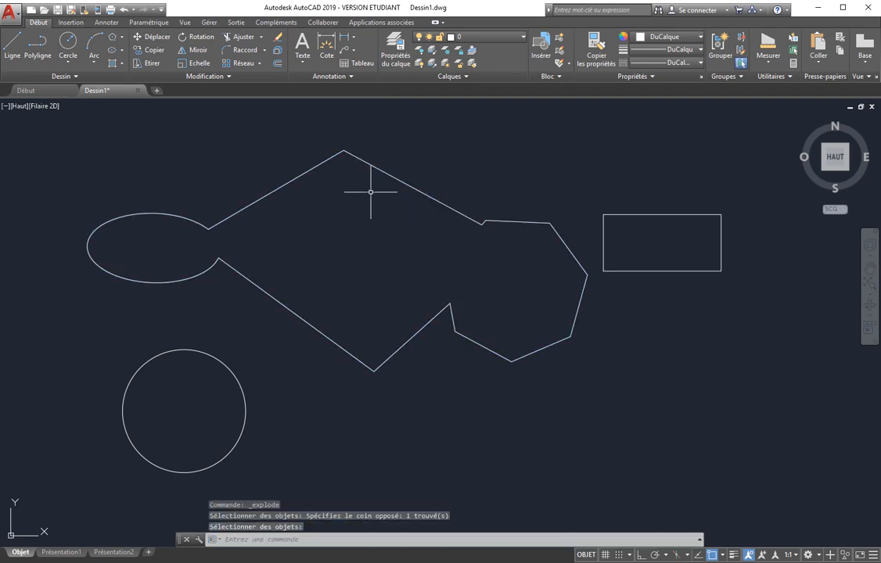
# Select the exploded outline's segments around the whole contour to check whether they are separate objects.
pyautogui.click(334, 153)
pyautogui.click(292, 179)
pyautogui.click(421, 168)
pyautogui.click(382, 211)
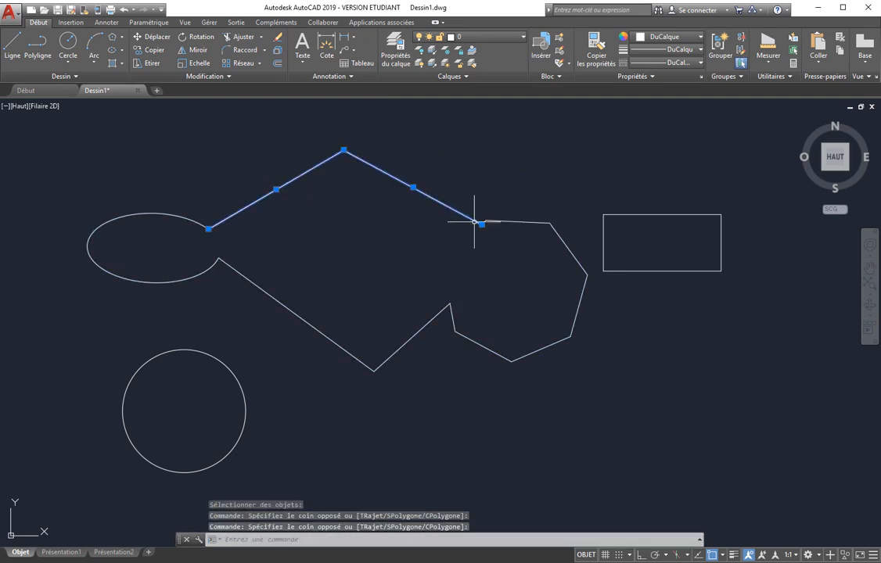
pyautogui.click(567, 210)
pyautogui.click(532, 234)
pyautogui.click(591, 316)
pyautogui.click(542, 347)
pyautogui.click(482, 305)
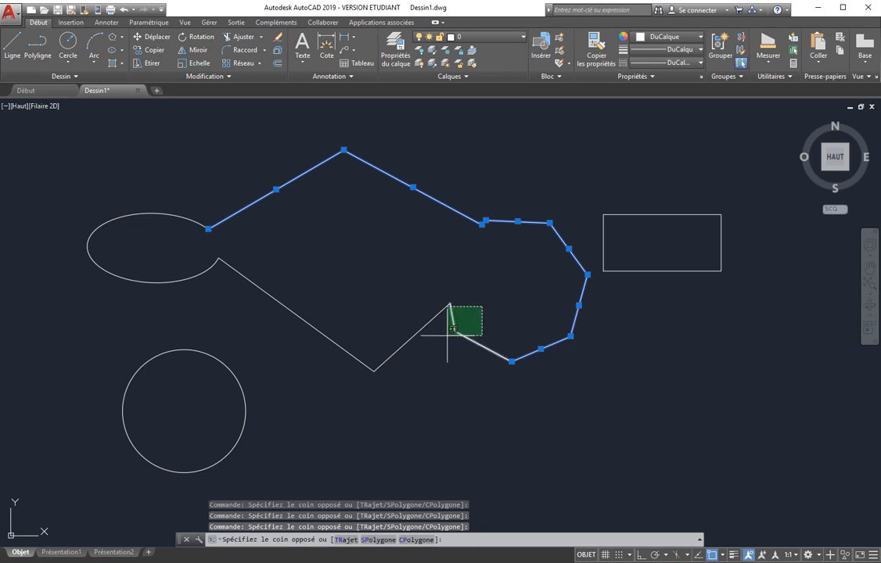
pyautogui.click(422, 348)
pyautogui.click(250, 223)
pyautogui.click(212, 280)
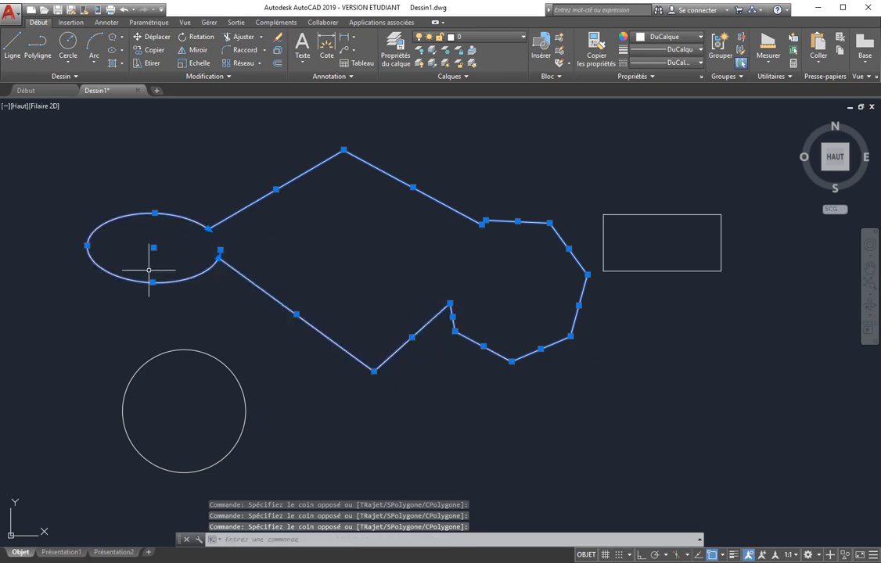